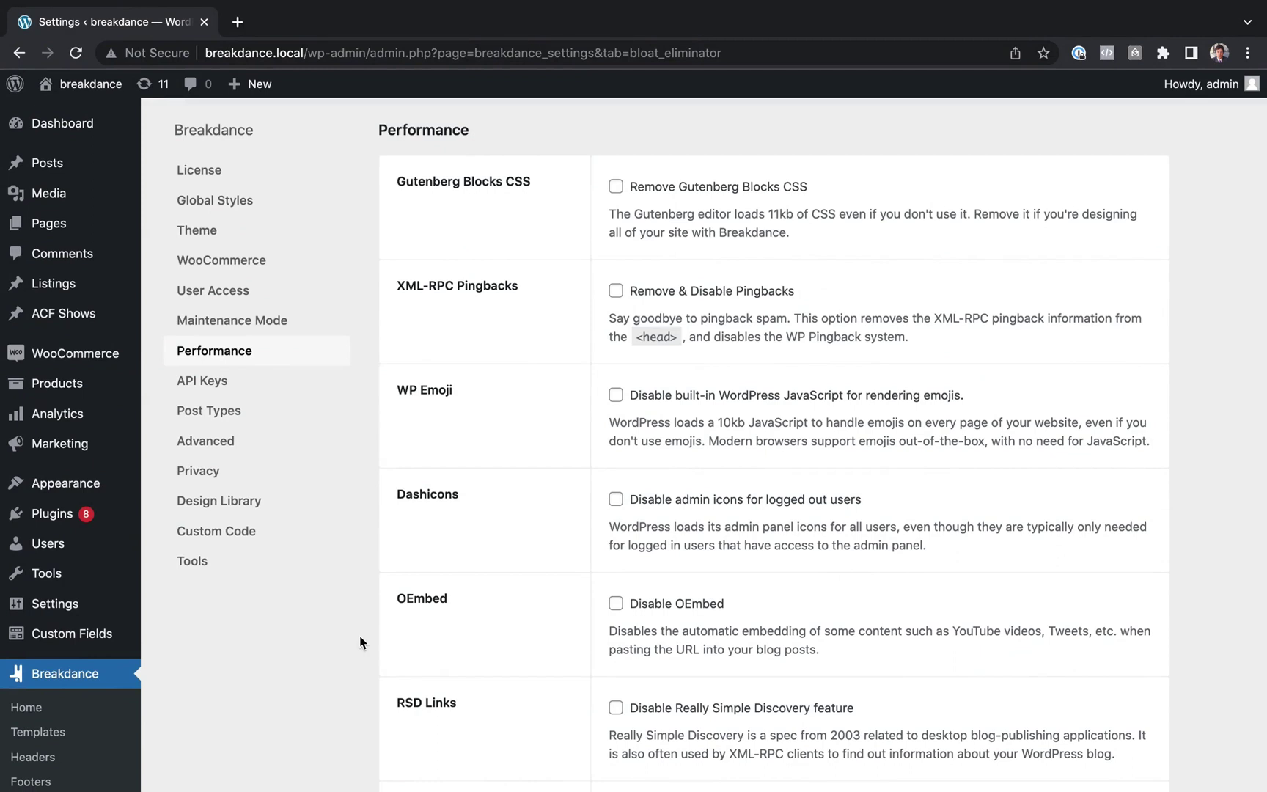
Step: Scroll through the Performance settings to review the bloat-removal options
{"action": "scroll", "coordinate": [59, 756], "scroll_direction": "down", "scroll_amount": 5}
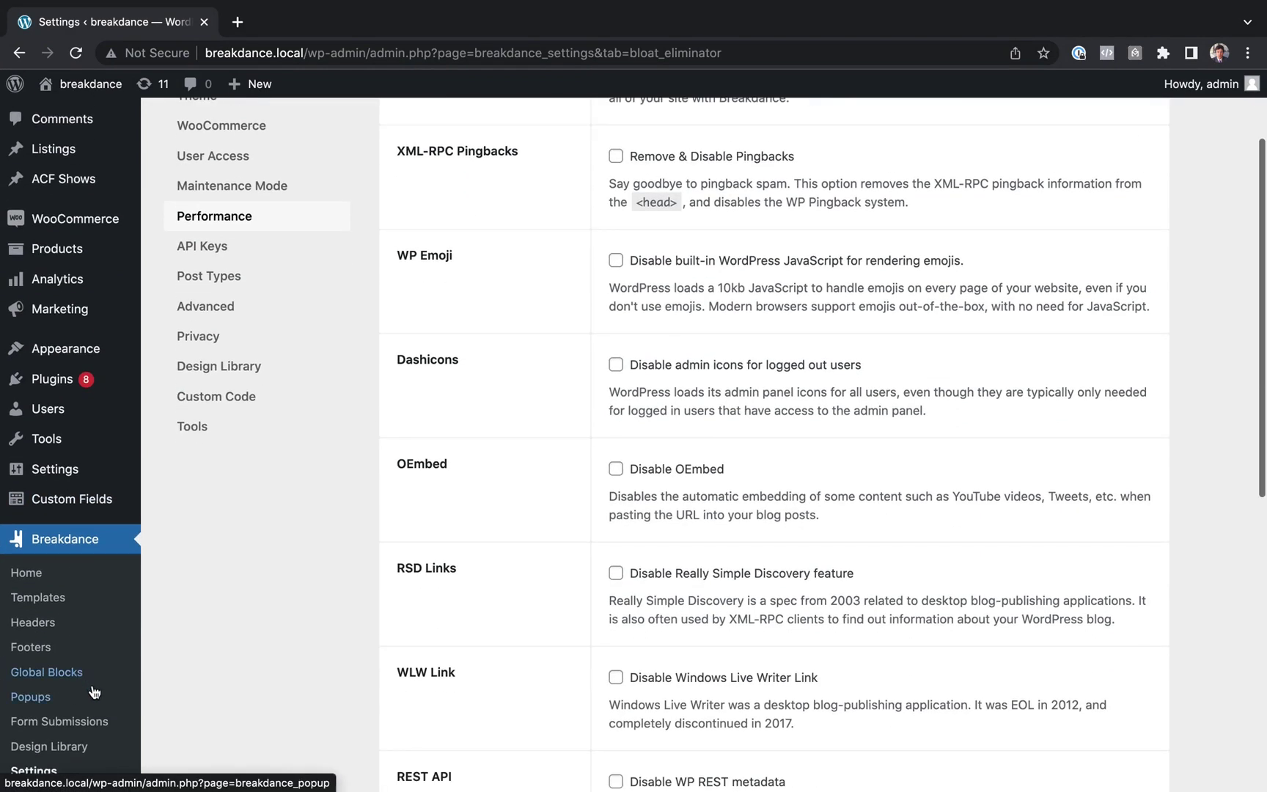
{"action": "scroll", "coordinate": [242, 367], "scroll_direction": "up", "scroll_amount": 5}
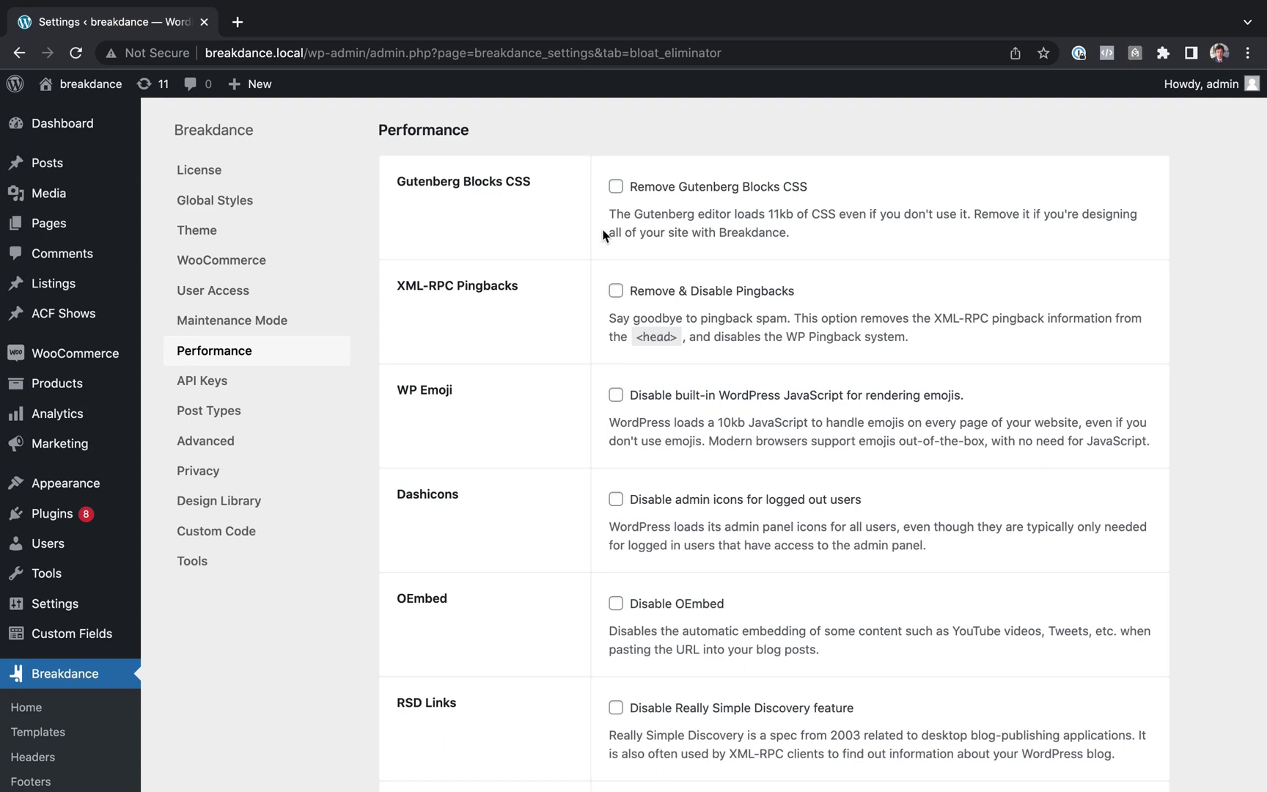
Step: Tick Remove Gutenberg Blocks CSS, Remove & Disable Pingbacks, and the WP Emoji disable checkbox
{"action": "left_click", "coordinate": [618, 188]}
{"action": "left_click", "coordinate": [616, 290]}
{"action": "left_click", "coordinate": [618, 397]}
Step: Tick the Dashicons option 'Disable admin icons for logged out users'
{"action": "scroll", "coordinate": [397, 476], "scroll_direction": "down", "scroll_amount": 3}
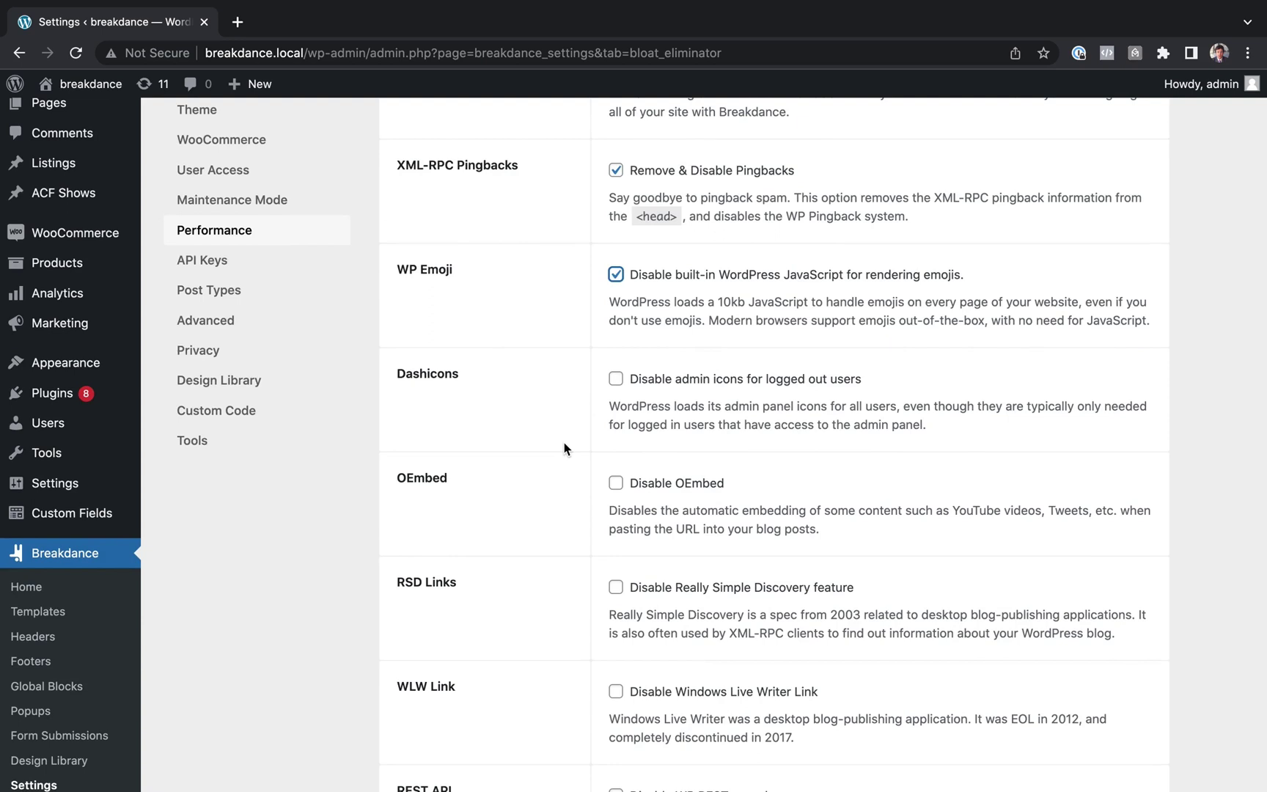
{"action": "scroll", "coordinate": [564, 442], "scroll_direction": "up", "scroll_amount": 3}
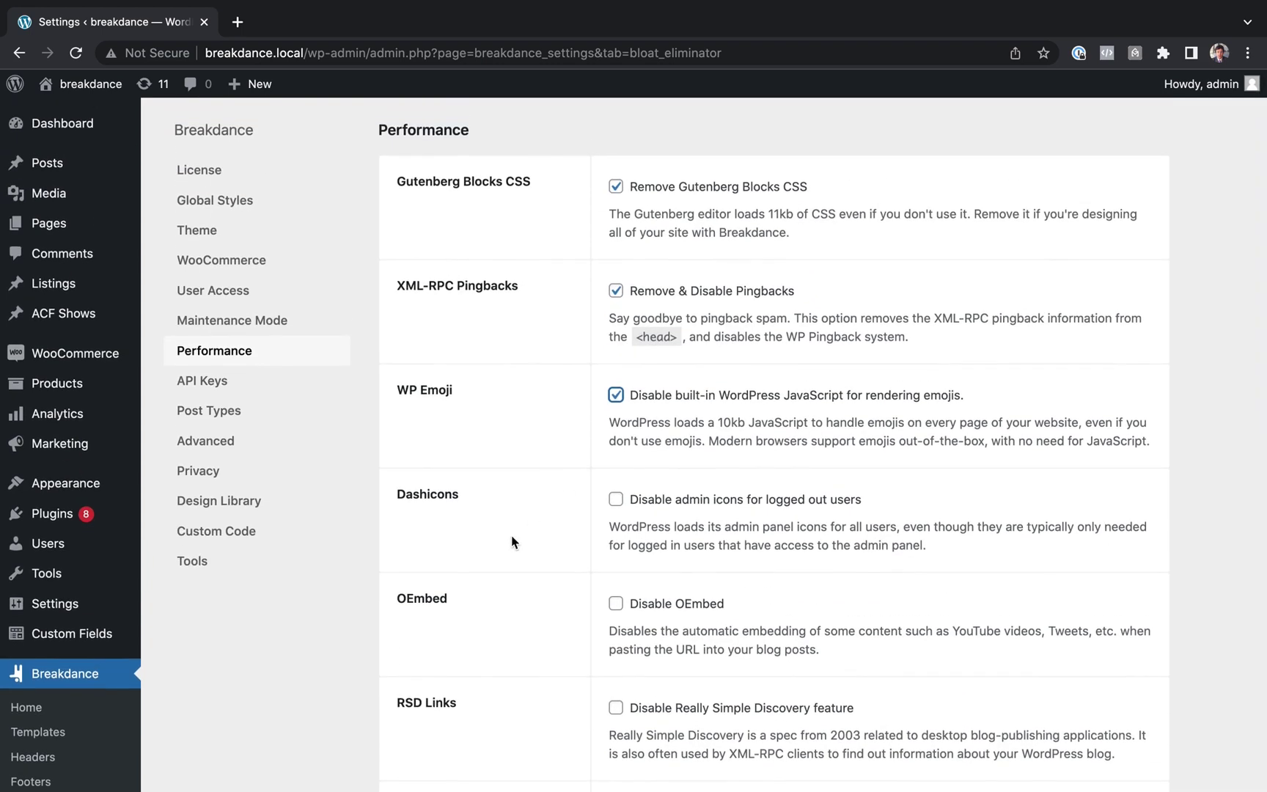
{"action": "mouse_move", "coordinate": [16, 86]}
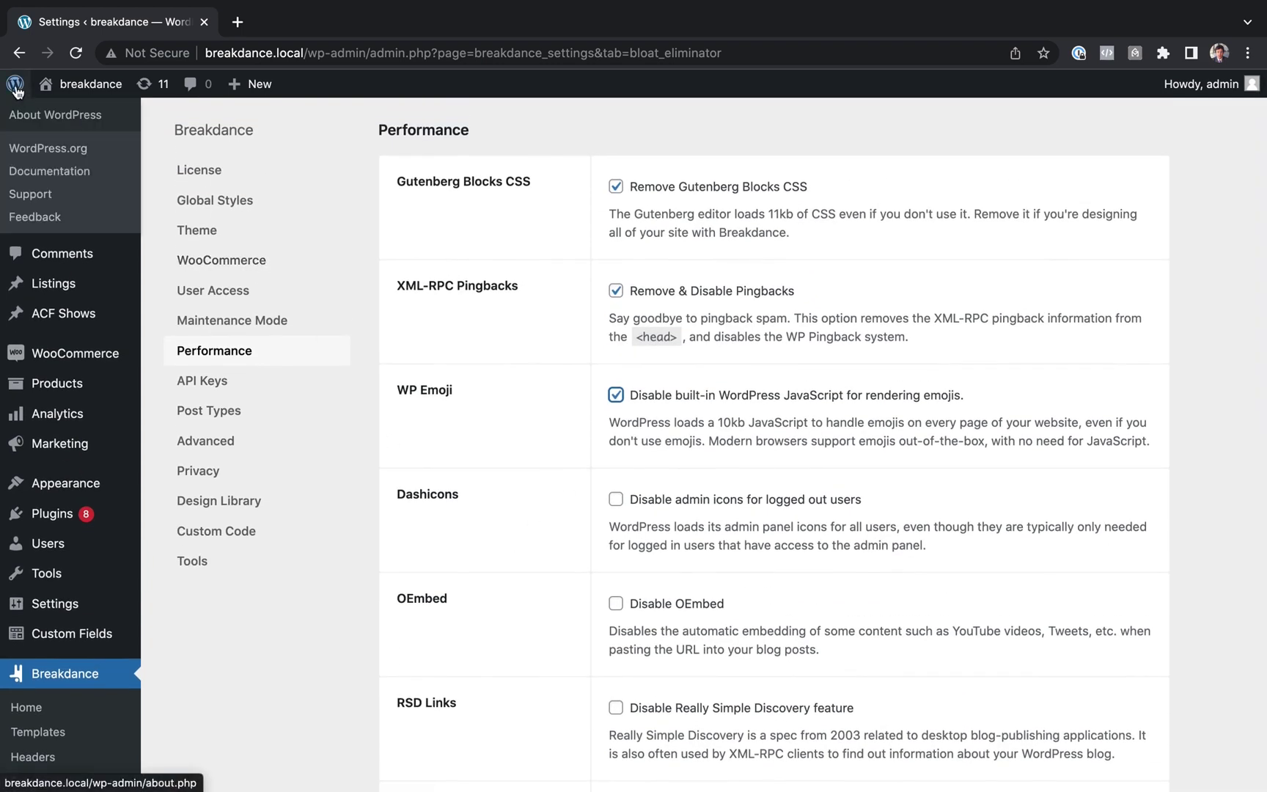
{"action": "mouse_move", "coordinate": [91, 89]}
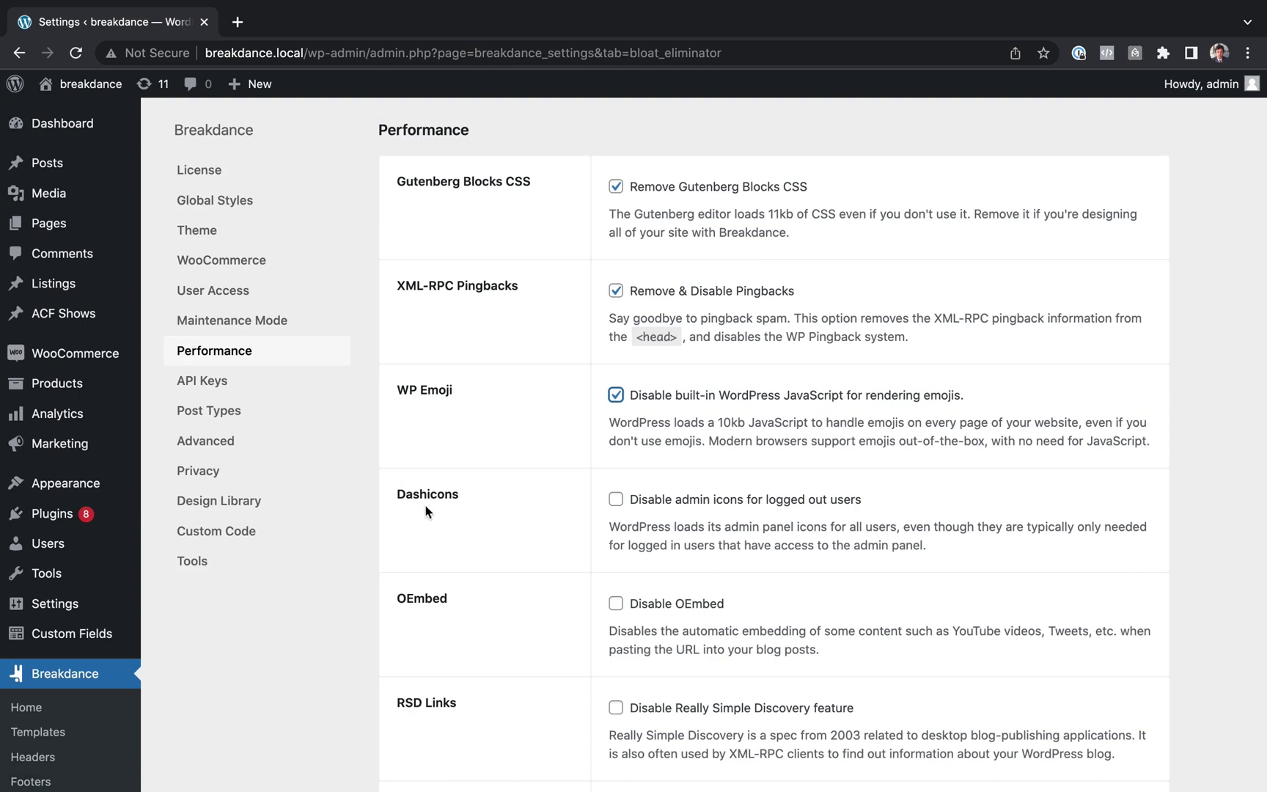
{"action": "left_click", "coordinate": [616, 502]}
{"action": "scroll", "coordinate": [523, 532], "scroll_direction": "down", "scroll_amount": 3}
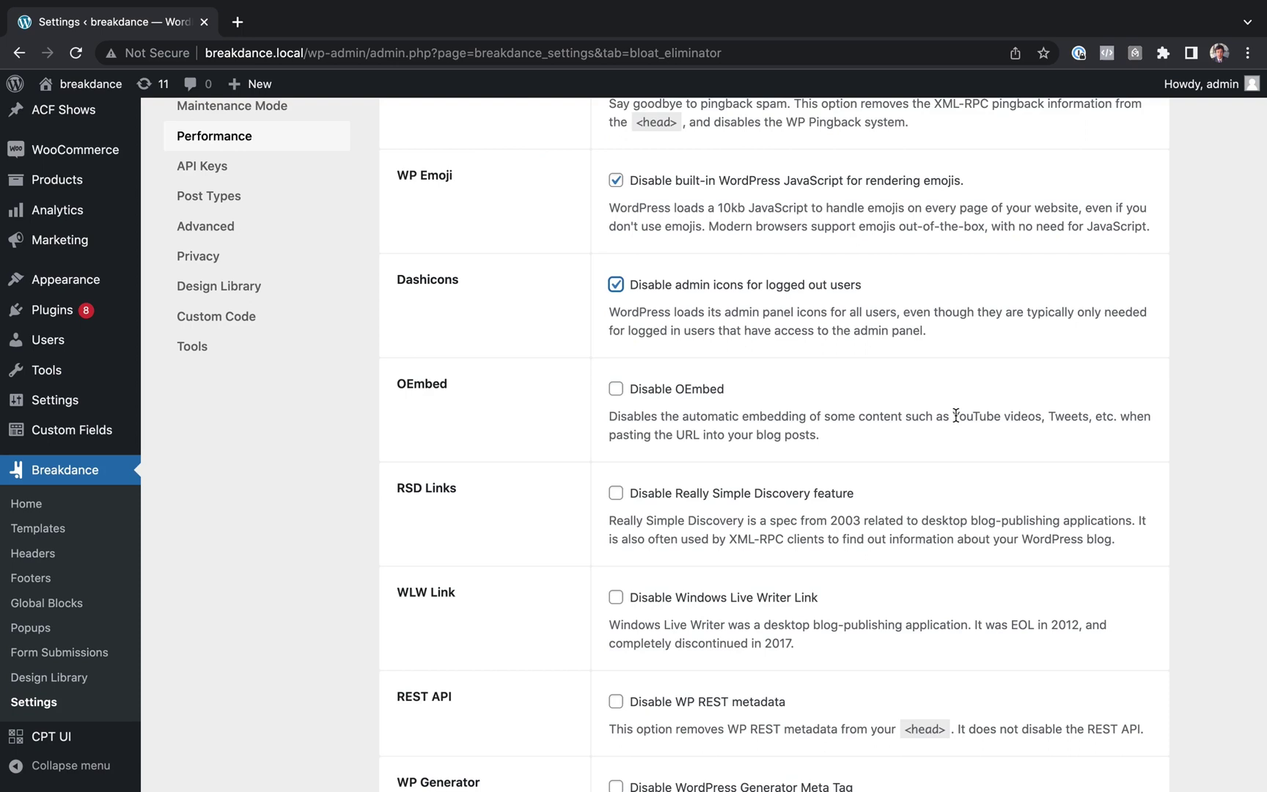
{"action": "double_click", "coordinate": [1053, 414]}
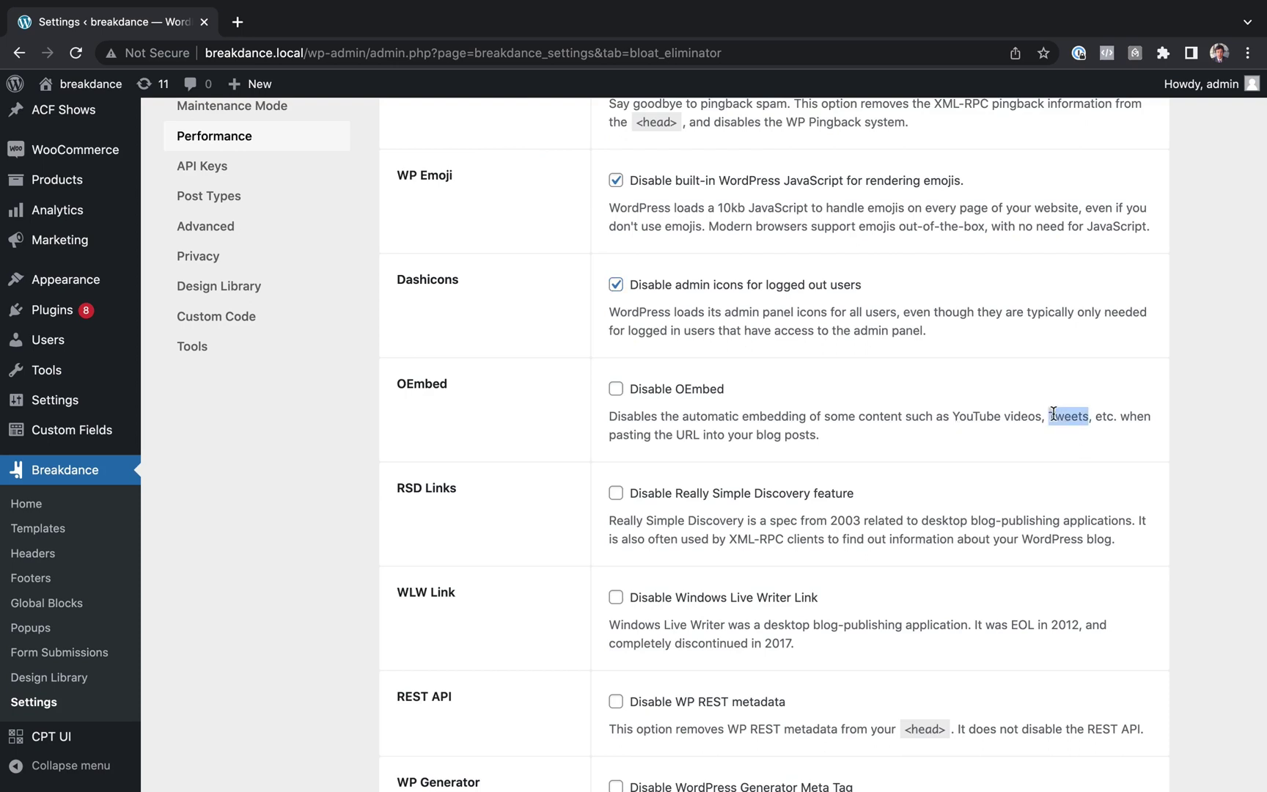
{"action": "left_click", "coordinate": [1056, 416]}
{"action": "left_click", "coordinate": [693, 395]}
{"action": "left_click", "coordinate": [693, 395]}
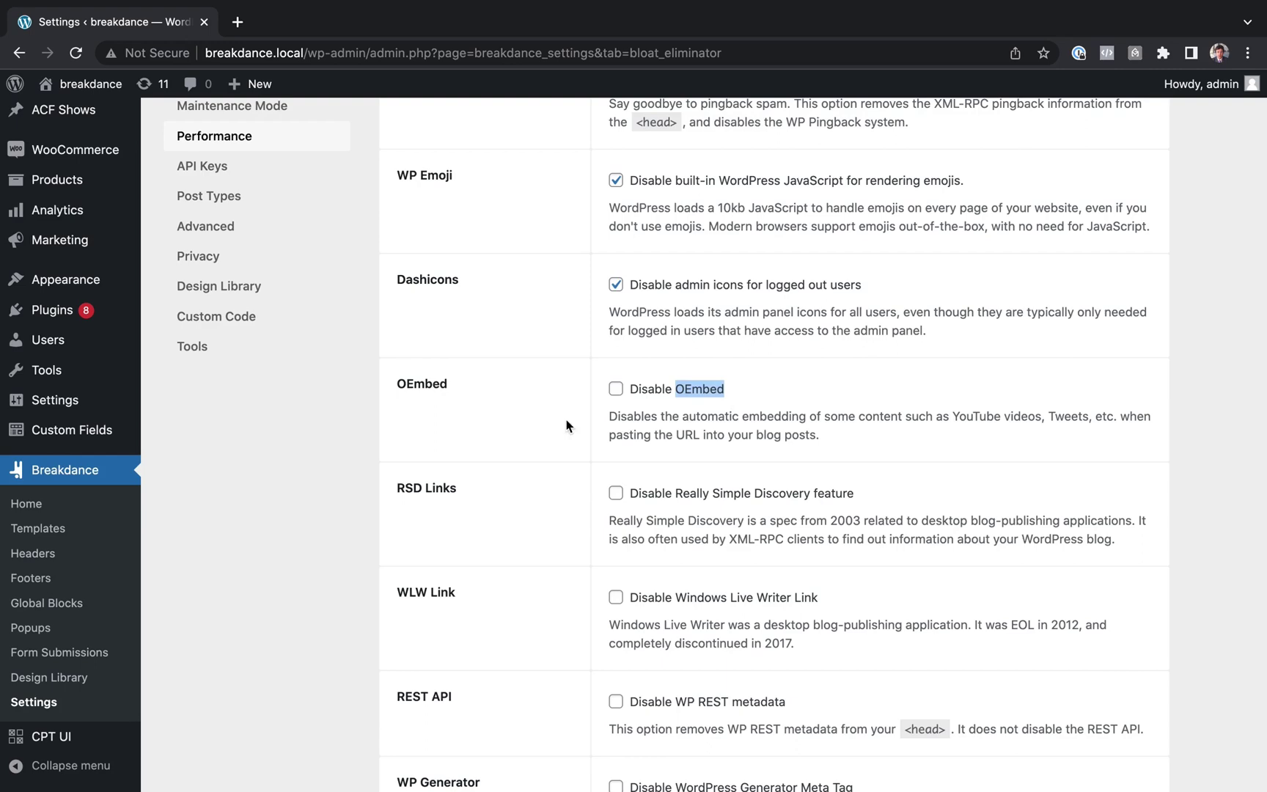
{"action": "left_click", "coordinate": [548, 430]}
{"action": "scroll", "coordinate": [548, 429], "scroll_direction": "down", "scroll_amount": 3}
Step: Tick the RSD Links, Windows Live Writer Link and WP REST metadata checkboxes
{"action": "double_click", "coordinate": [437, 366]}
{"action": "triple_click", "coordinate": [438, 377]}
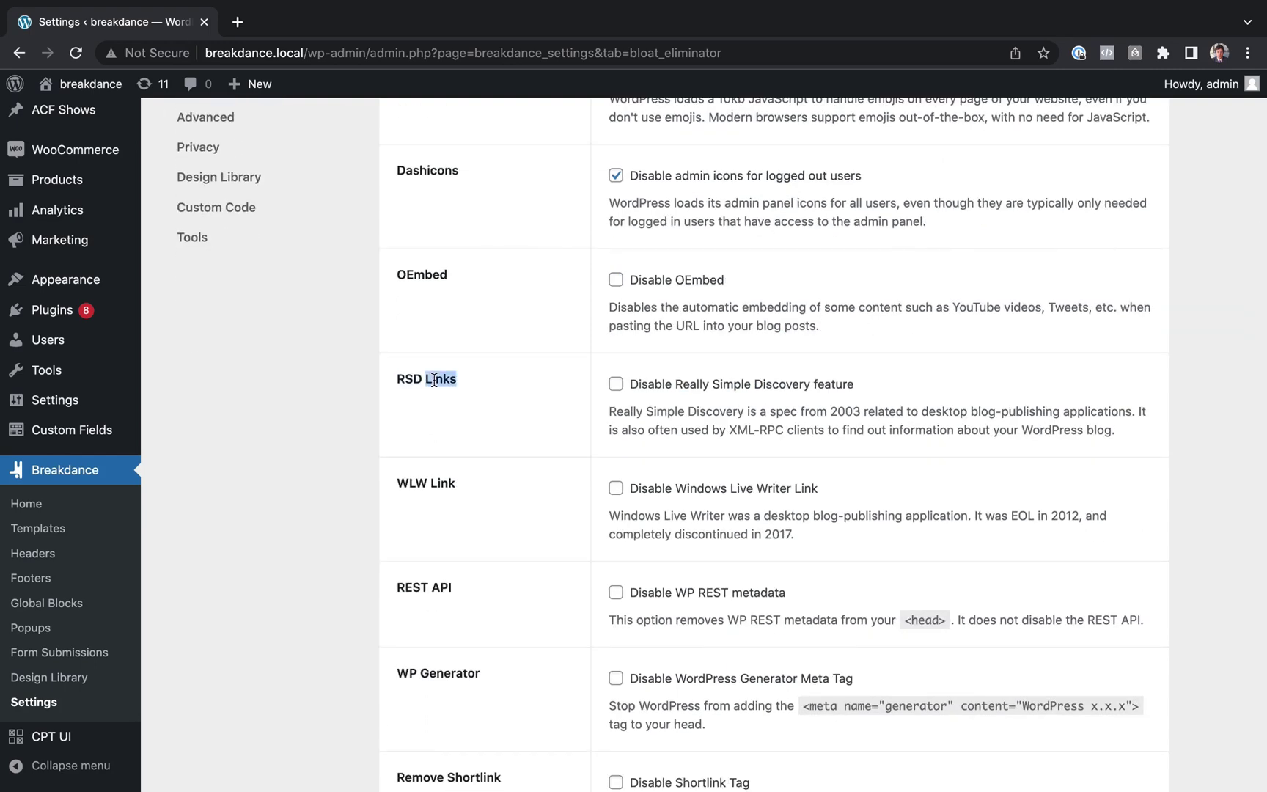
{"action": "left_click", "coordinate": [484, 396]}
{"action": "left_click", "coordinate": [676, 387]}
{"action": "scroll", "coordinate": [528, 419], "scroll_direction": "down", "scroll_amount": 2}
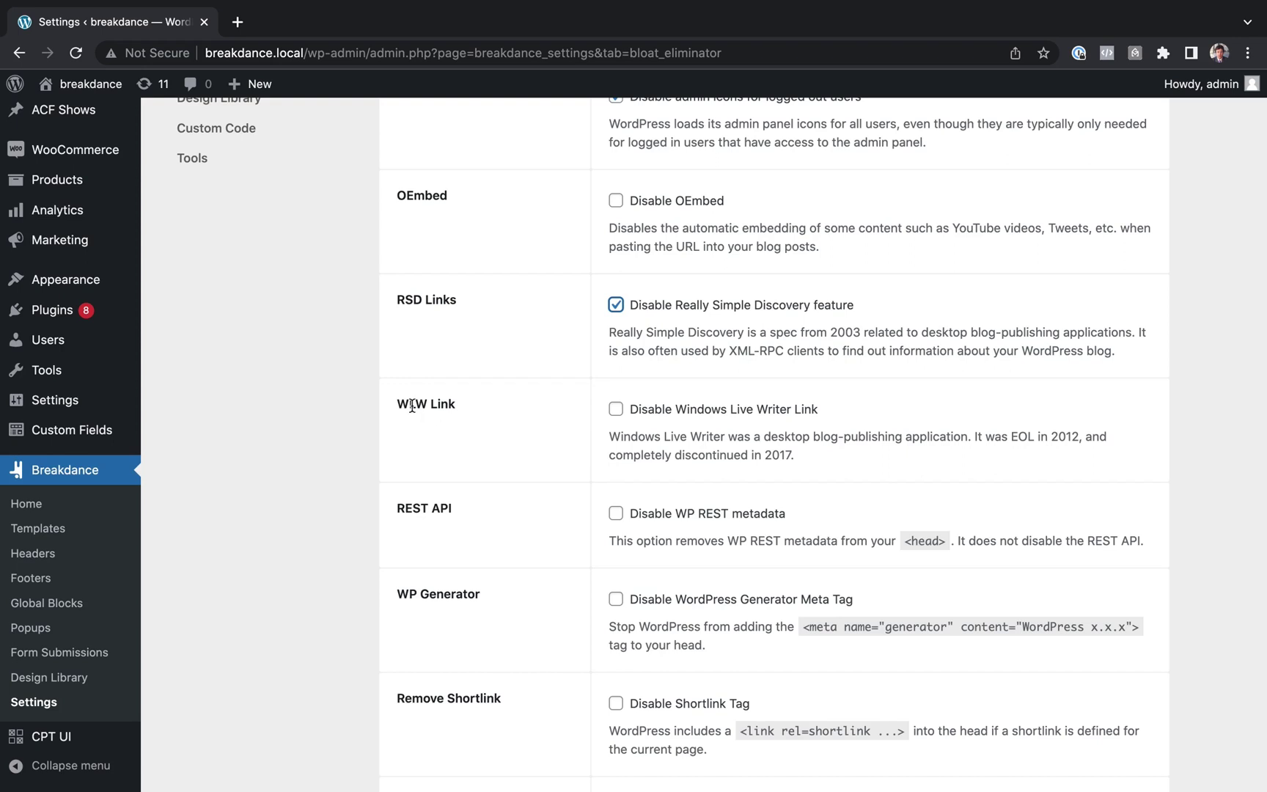
{"action": "left_click", "coordinate": [616, 408]}
{"action": "scroll", "coordinate": [521, 419], "scroll_direction": "down", "scroll_amount": 3}
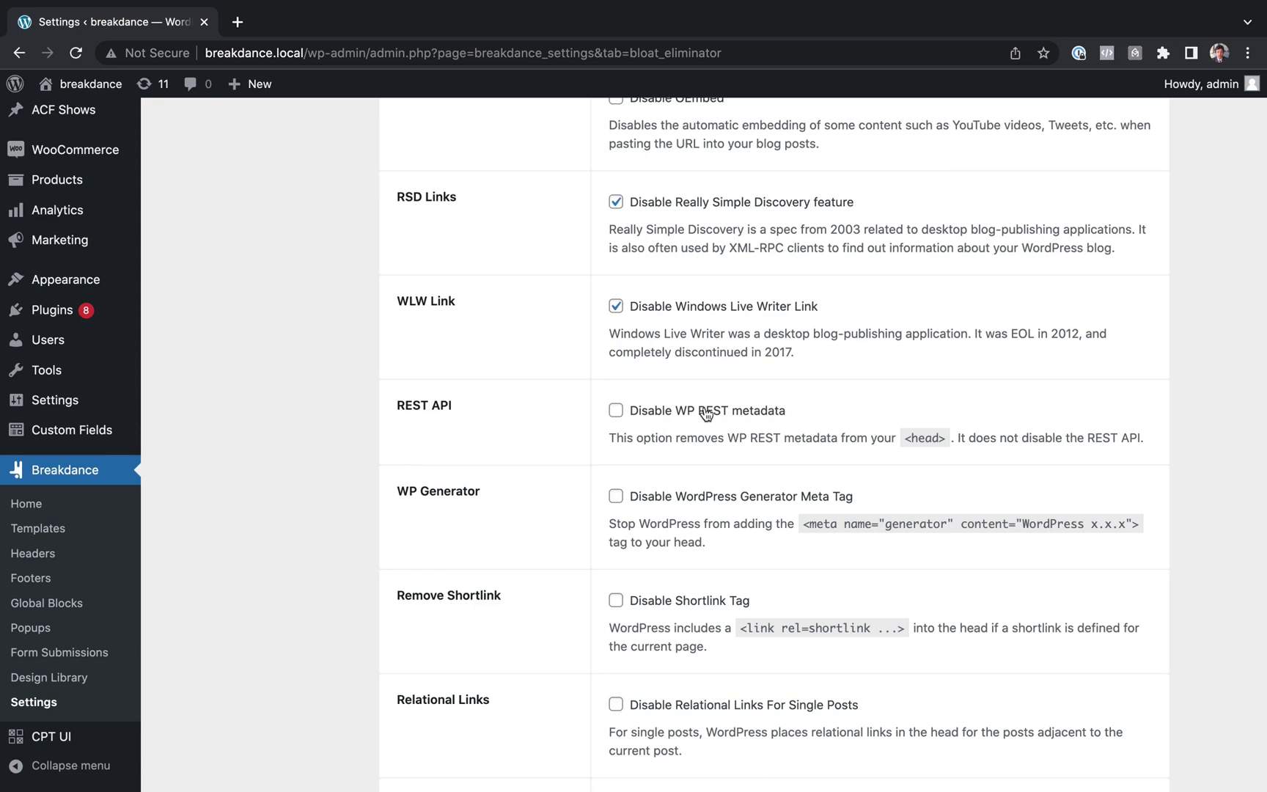
{"action": "left_click", "coordinate": [704, 411]}
Step: Tick WP Generator and Disable Shortlink Tag to remove those head tags
{"action": "scroll", "coordinate": [726, 455], "scroll_direction": "down", "scroll_amount": 1}
{"action": "scroll", "coordinate": [726, 460], "scroll_direction": "down", "scroll_amount": 3}
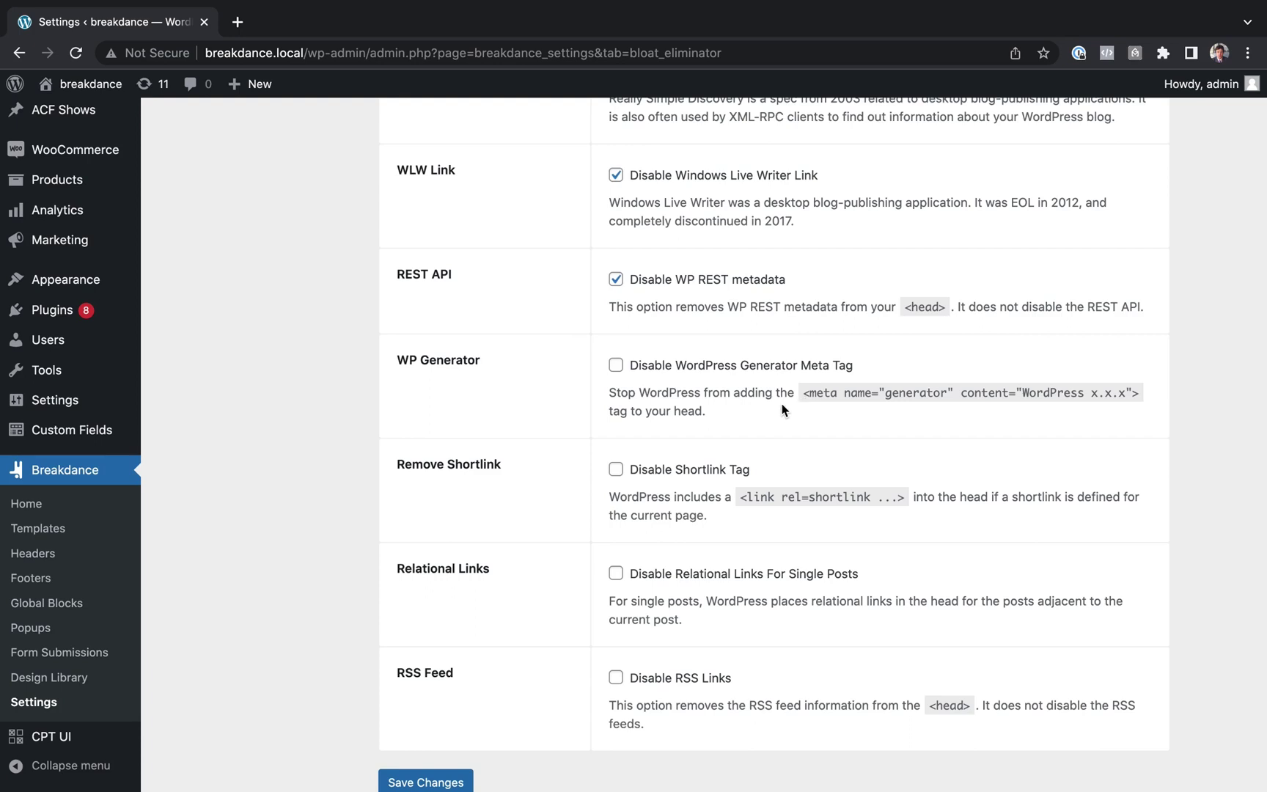
{"action": "left_click_drag", "start_coordinate": [807, 393], "coordinate": [1138, 390]}
{"action": "left_click", "coordinate": [802, 397]}
{"action": "triple_click", "coordinate": [699, 374]}
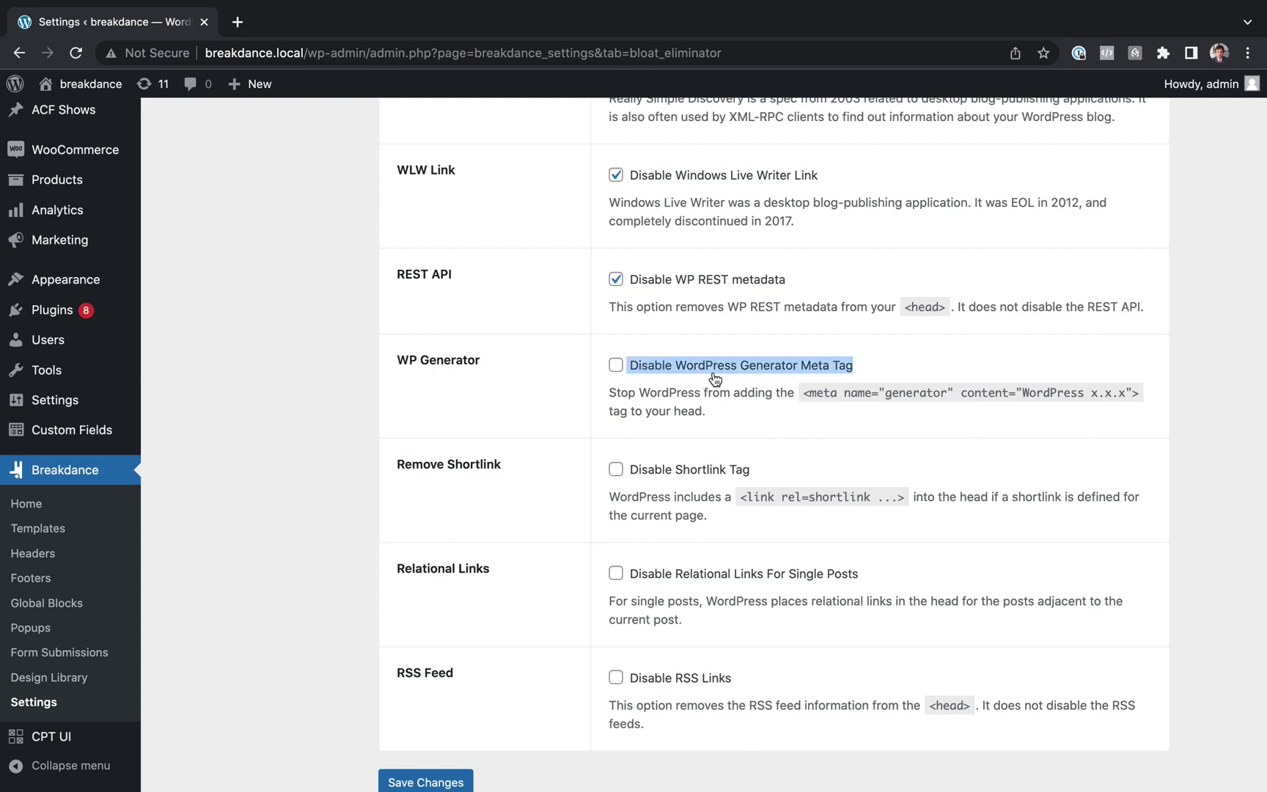
{"action": "left_click", "coordinate": [699, 374]}
{"action": "scroll", "coordinate": [473, 429], "scroll_direction": "down", "scroll_amount": 1}
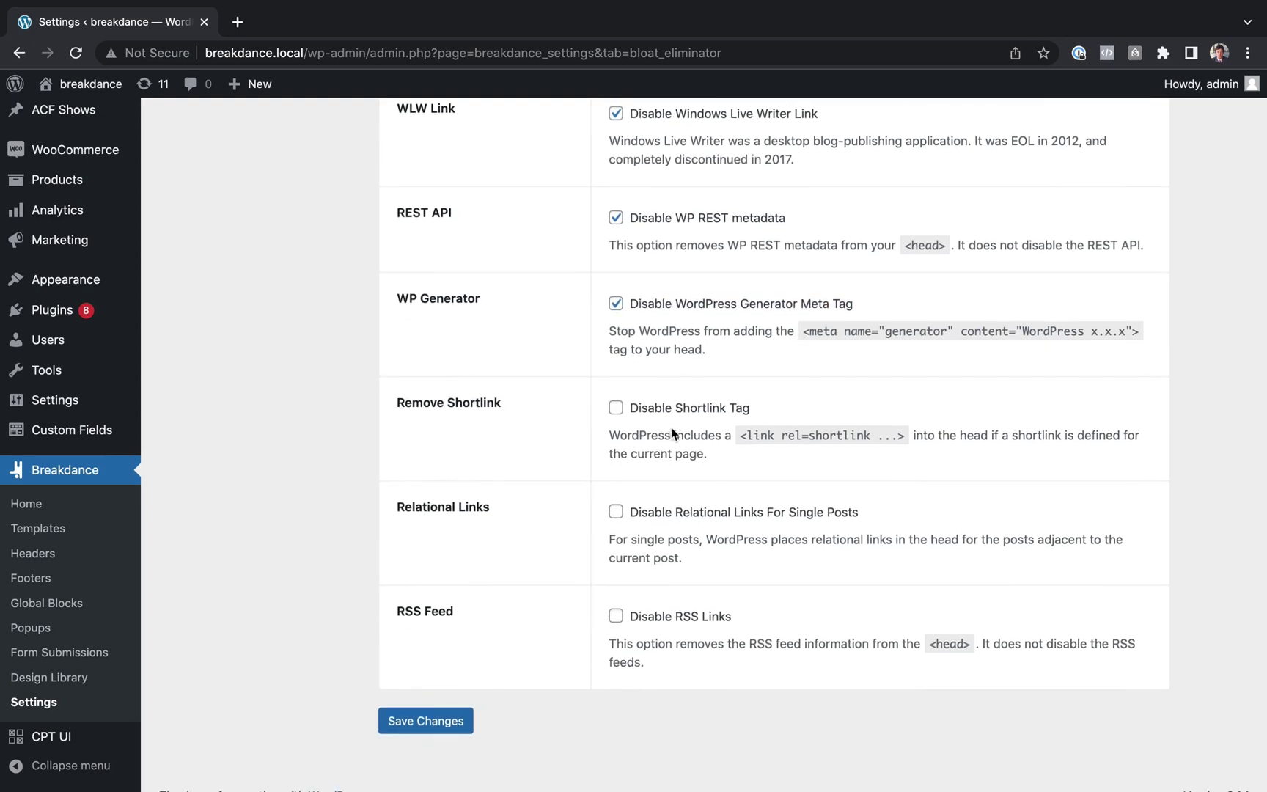
{"action": "left_click_drag", "start_coordinate": [742, 438], "coordinate": [917, 438]}
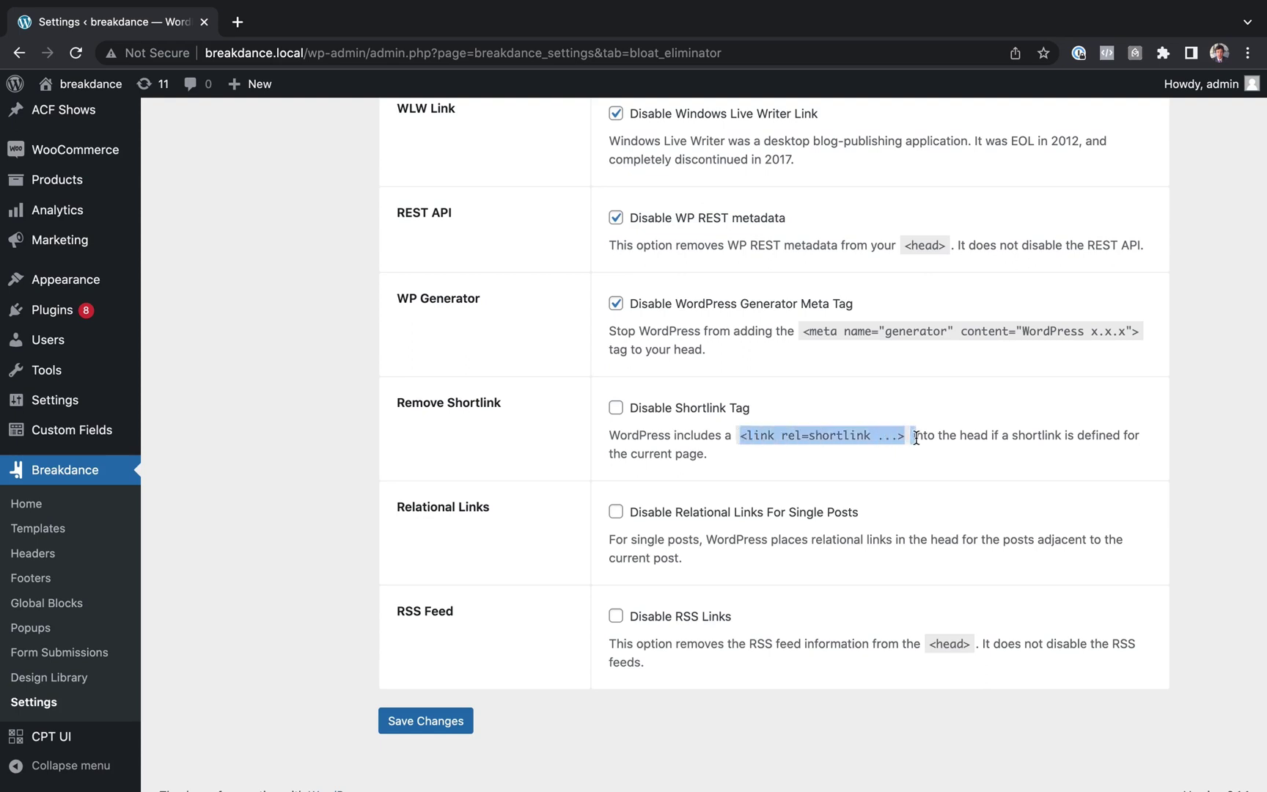
{"action": "left_click", "coordinate": [817, 462]}
{"action": "left_click", "coordinate": [693, 411]}
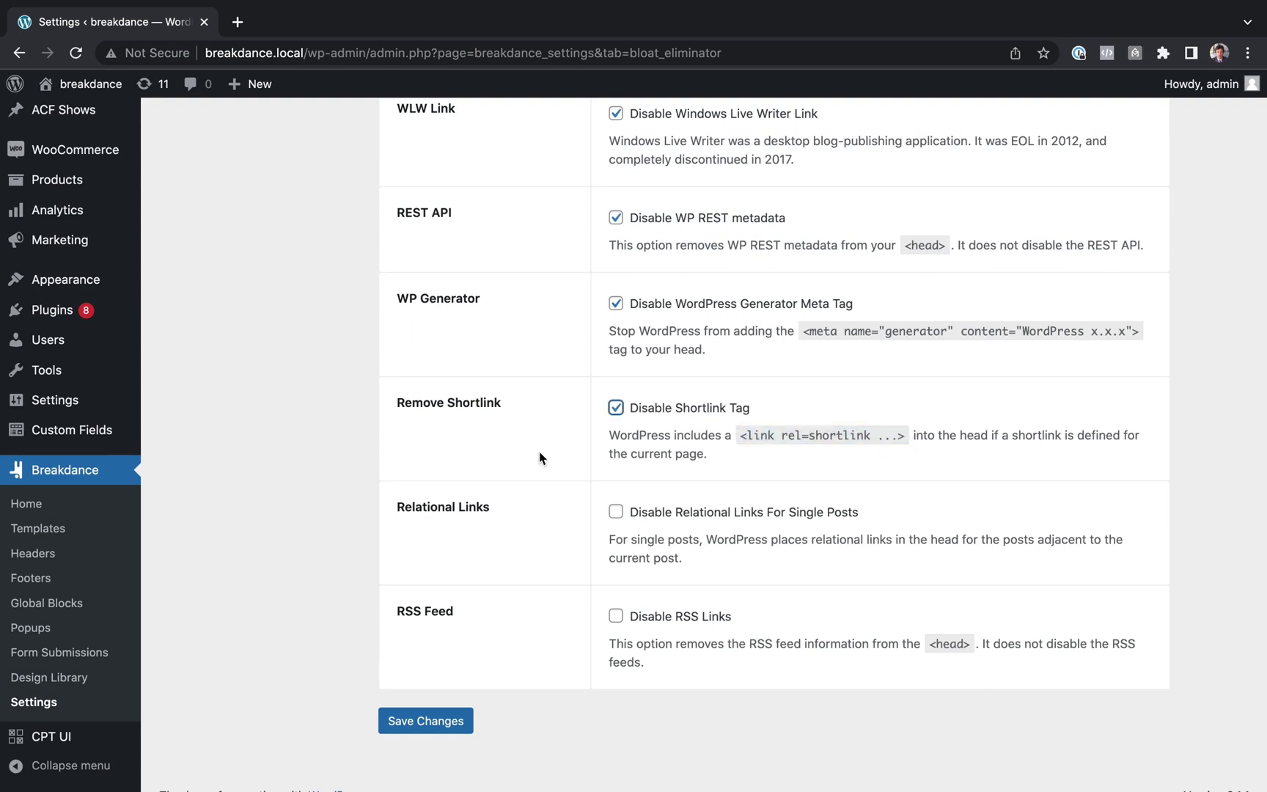
Step: Tick Relational Links and Disable RSS Links, then return to the page top
{"action": "scroll", "coordinate": [506, 484], "scroll_direction": "down", "scroll_amount": 1}
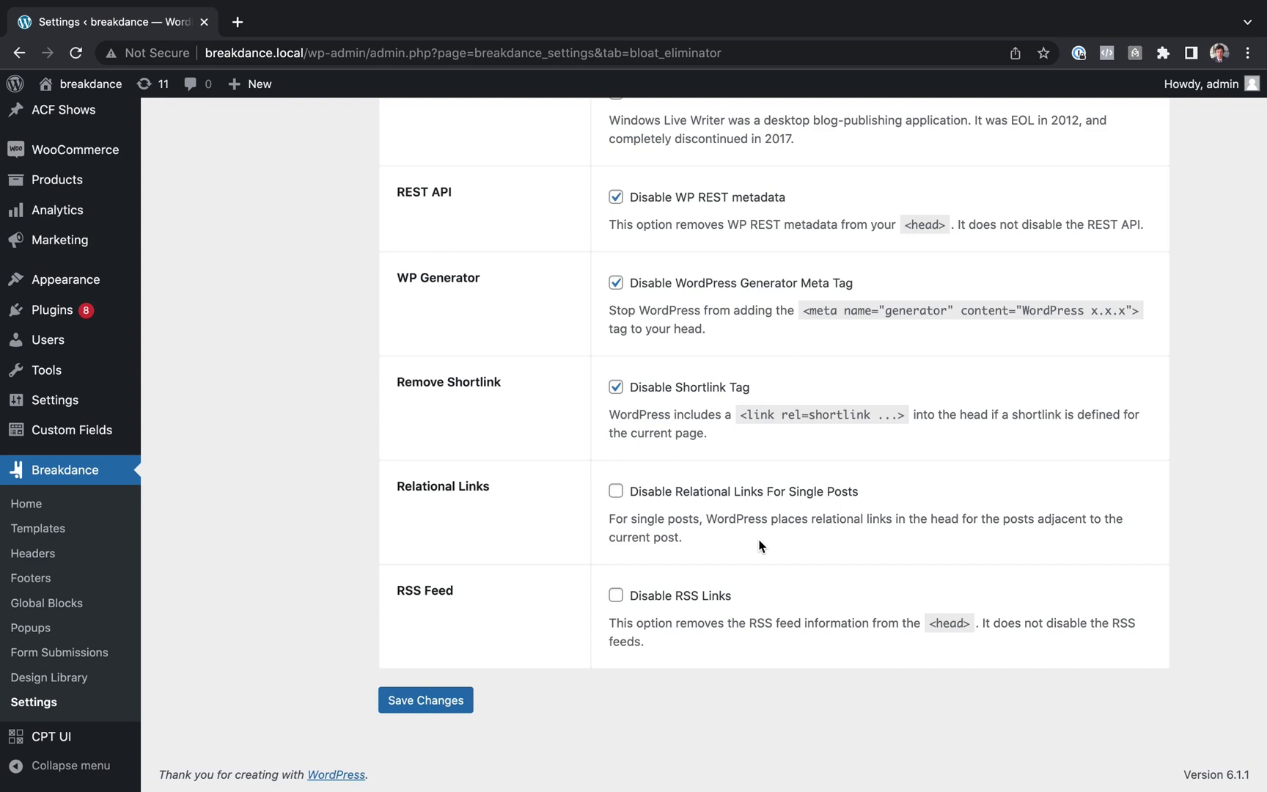
{"action": "left_click", "coordinate": [643, 498]}
{"action": "left_click", "coordinate": [415, 589]}
{"action": "left_click", "coordinate": [689, 597]}
{"action": "scroll", "coordinate": [506, 602], "scroll_direction": "up", "scroll_amount": 15}
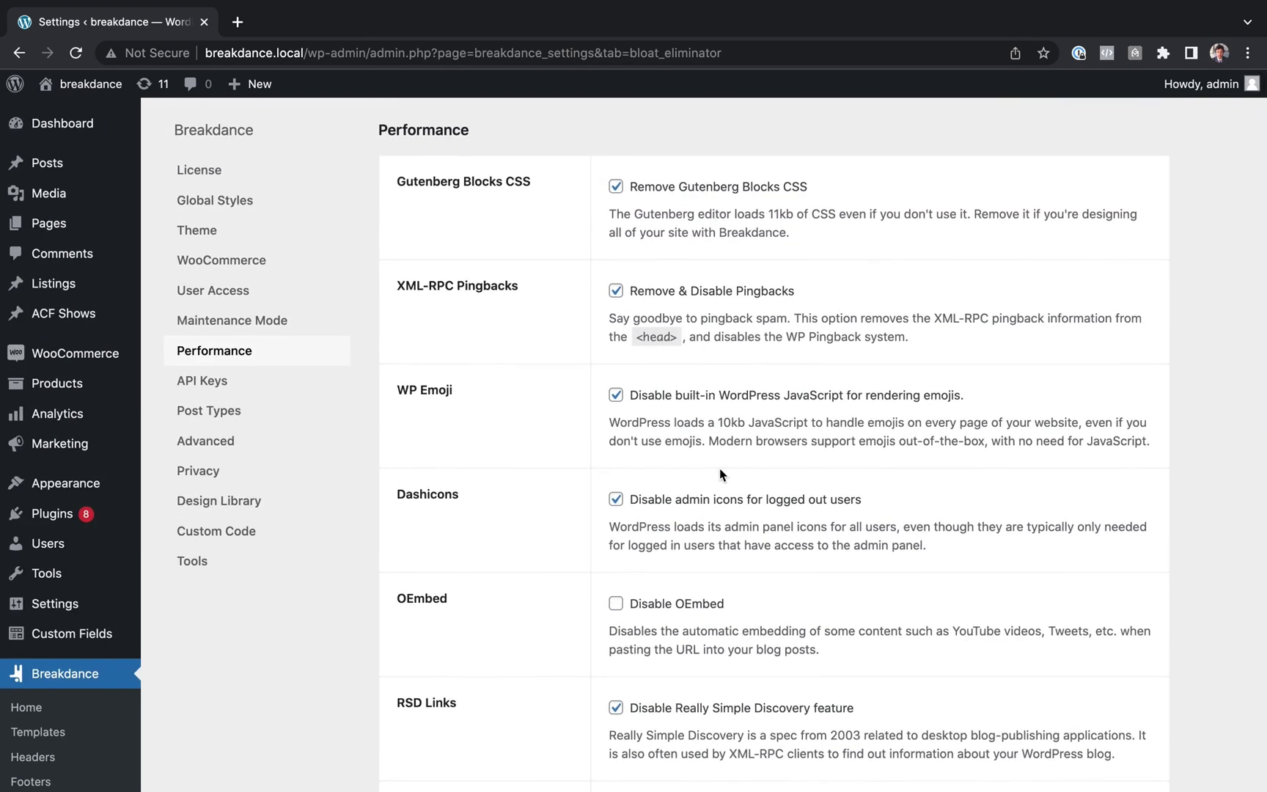
{"action": "scroll", "coordinate": [719, 473], "scroll_direction": "down", "scroll_amount": 4}
{"action": "scroll", "coordinate": [715, 214], "scroll_direction": "down", "scroll_amount": 2}
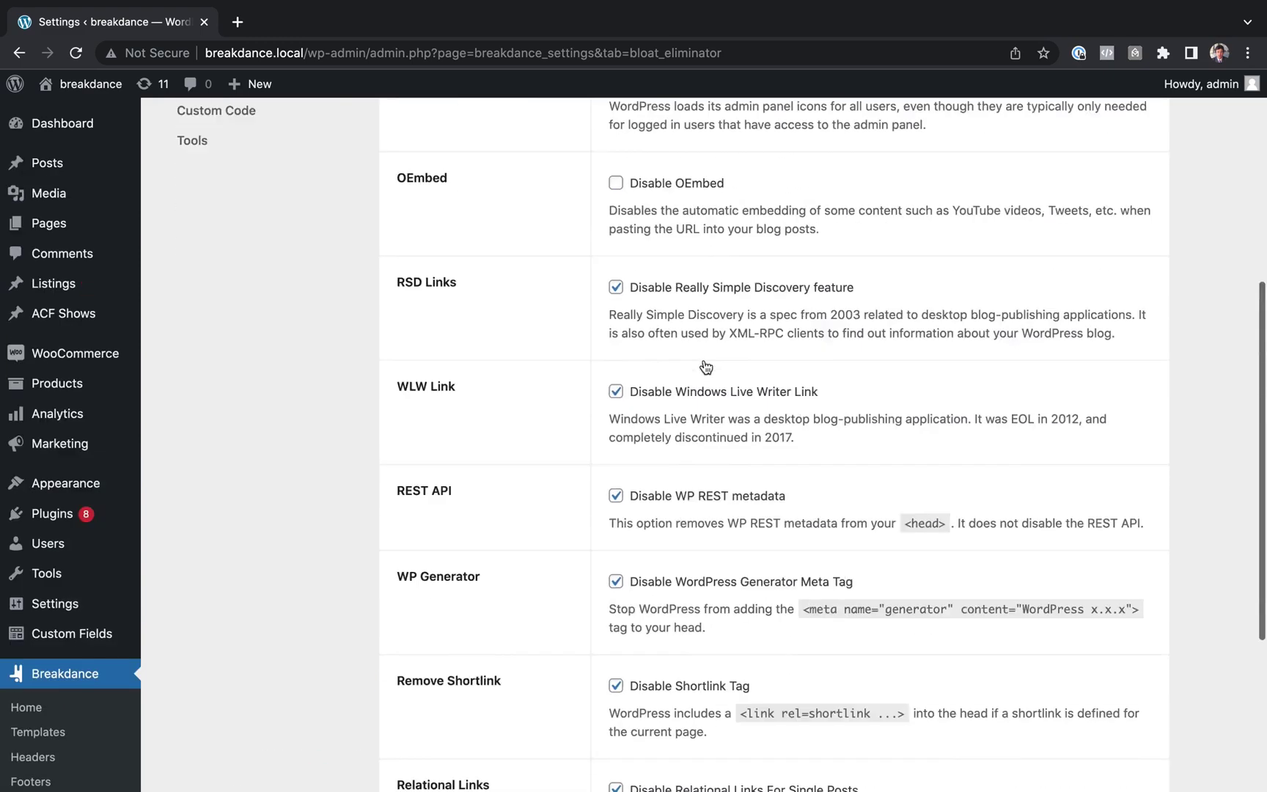
{"action": "scroll", "coordinate": [686, 297], "scroll_direction": "up", "scroll_amount": 5}
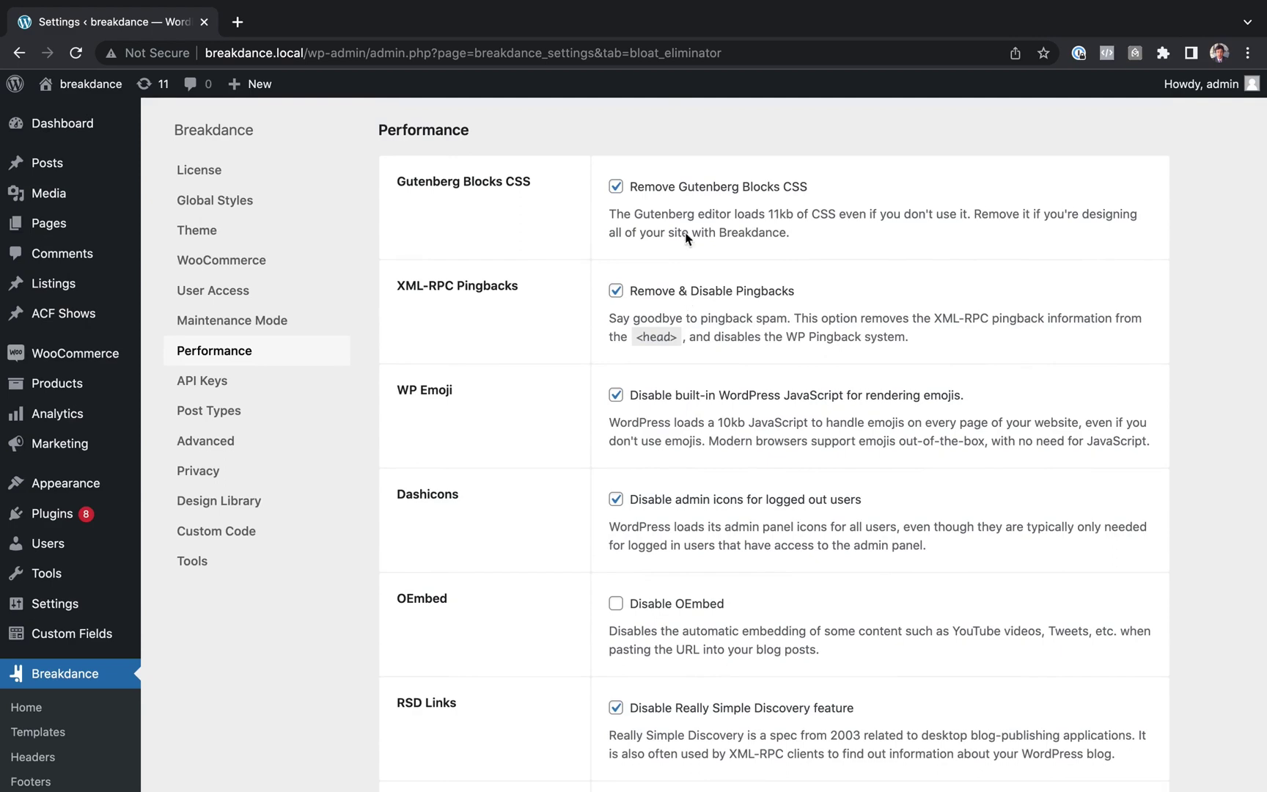
{"action": "scroll", "coordinate": [687, 296], "scroll_direction": "down", "scroll_amount": 10}
{"action": "scroll", "coordinate": [691, 443], "scroll_direction": "up", "scroll_amount": 10}
{"action": "scroll", "coordinate": [545, 608], "scroll_direction": "down", "scroll_amount": 10}
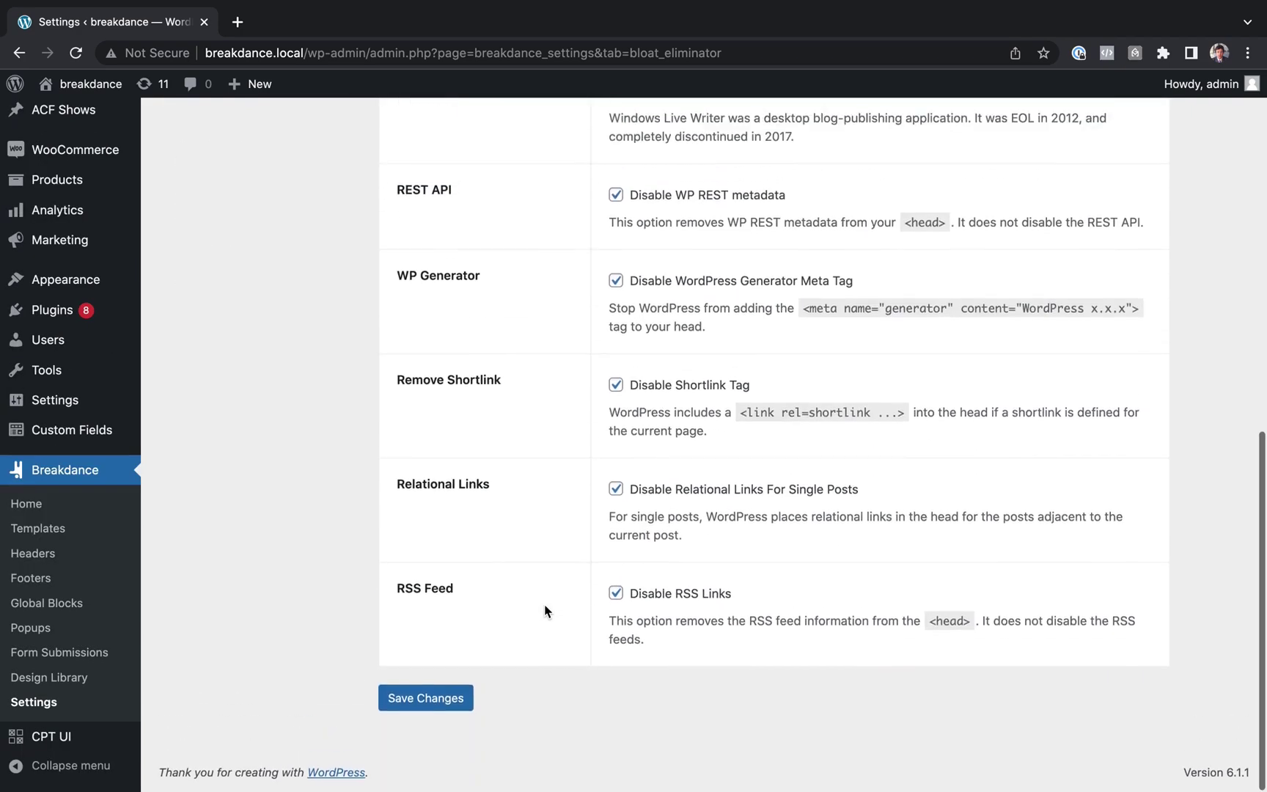
{"action": "scroll", "coordinate": [546, 610], "scroll_direction": "up", "scroll_amount": 10}
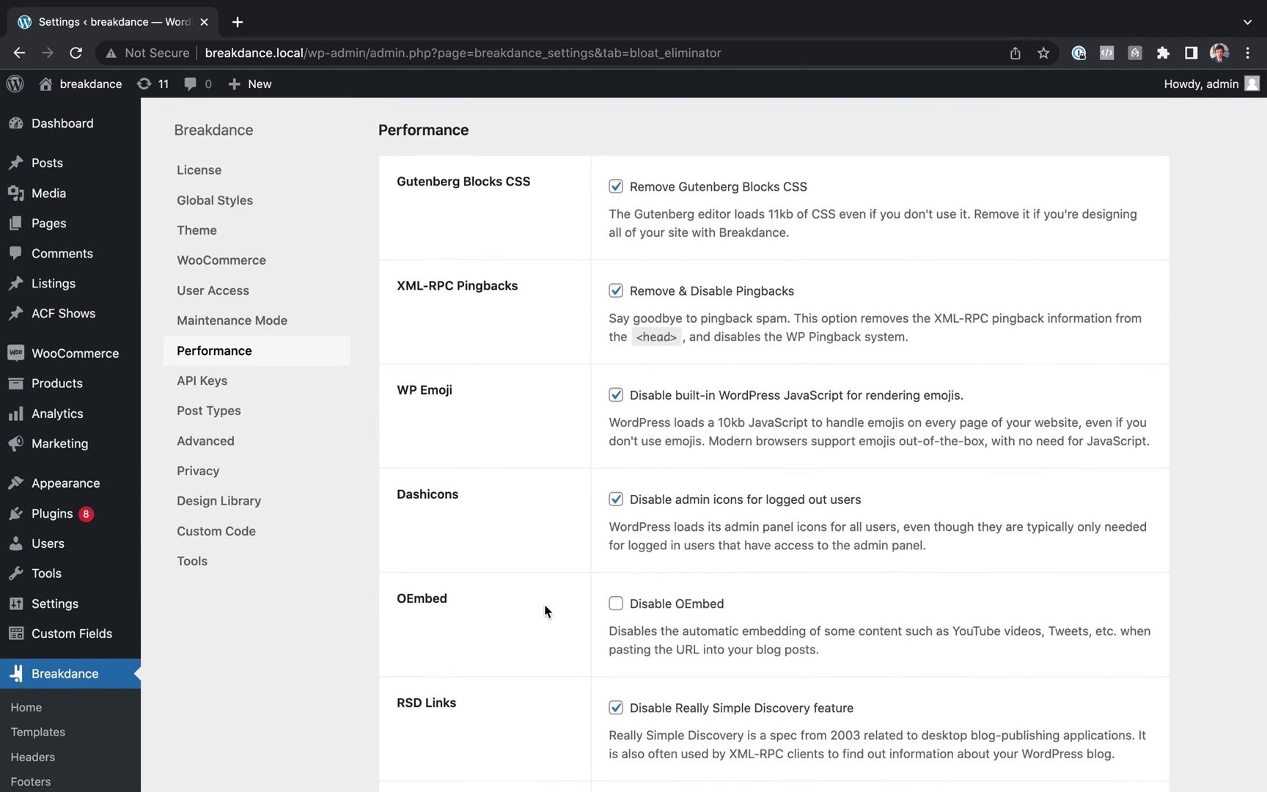